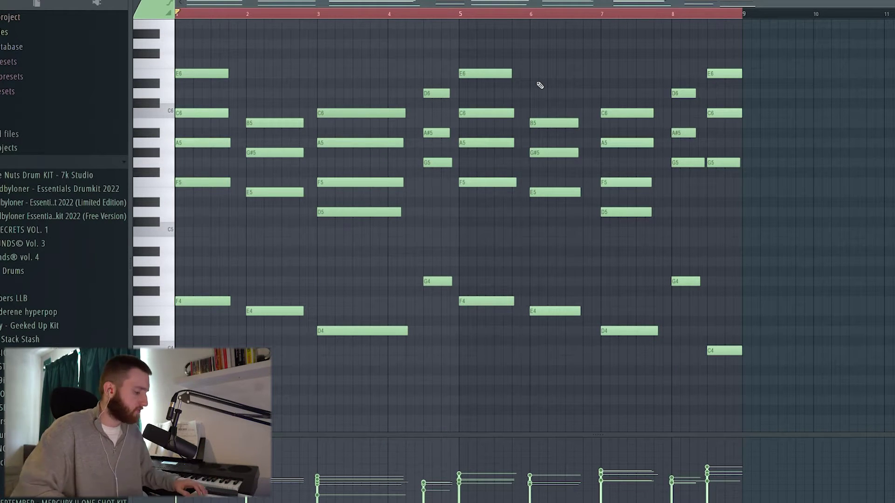
# Step: Transpose the whole chord progression down one octave and play it back
pyautogui.hotkey('ctrl', 'Down')
pyautogui.press('space')
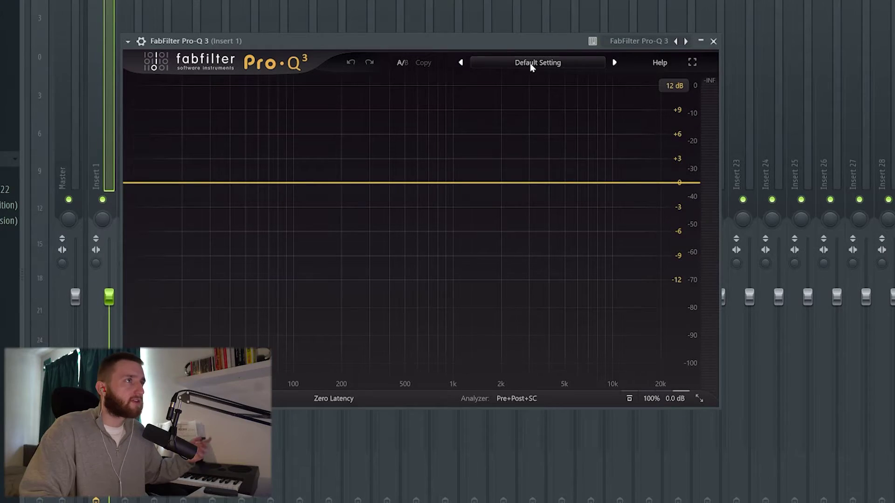
# Step: Load the 200 Cut preset in Pro-Q 3 on Insert 1
pyautogui.click(531, 64)
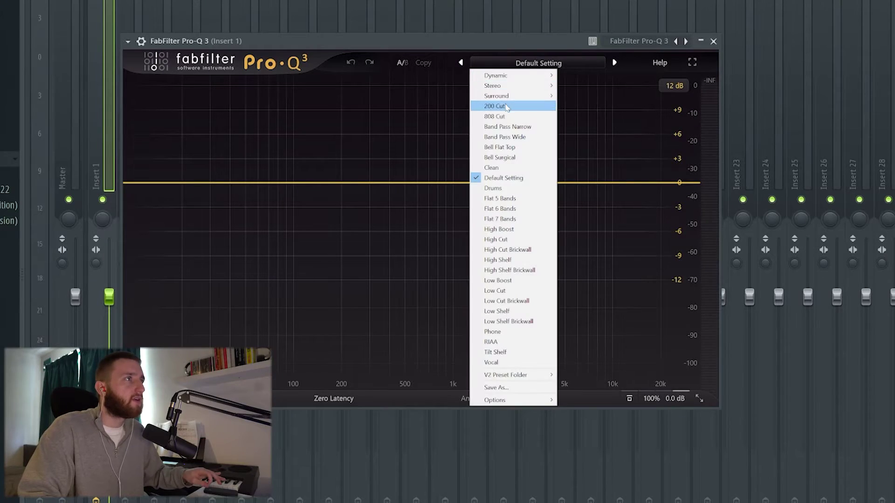
pyautogui.click(507, 106)
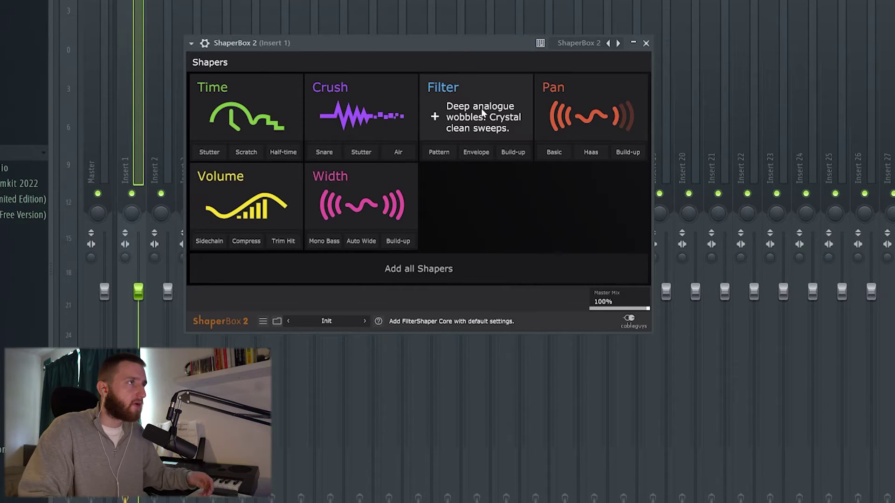
# Step: Add a Filter shaper in ShaperBox 2 with the Ramp up waveform and an LFO length of 1/2d (3/4)
pyautogui.click(482, 113)
pyautogui.click(300, 275)
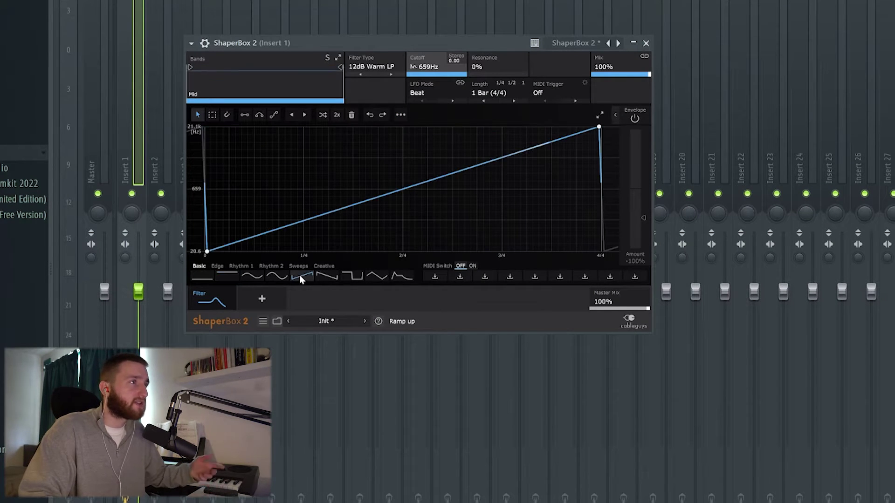
pyautogui.click(500, 94)
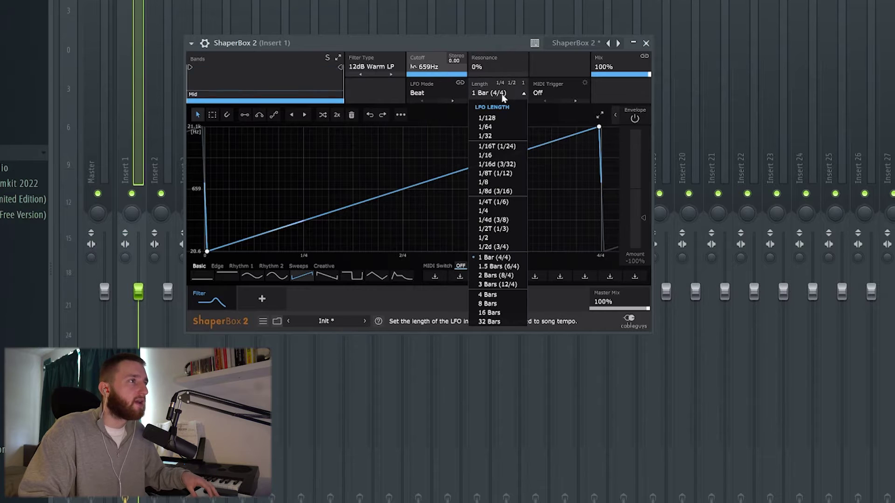
pyautogui.click(491, 248)
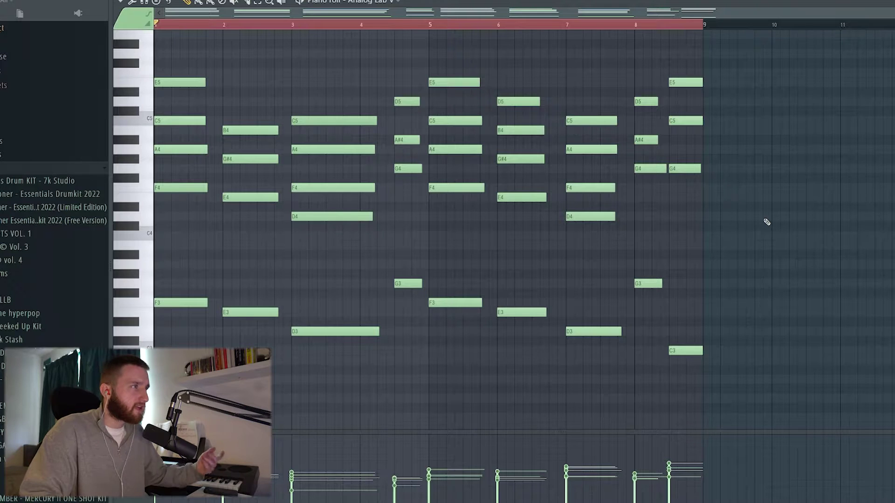
pyautogui.scroll(-2, 766, 223)
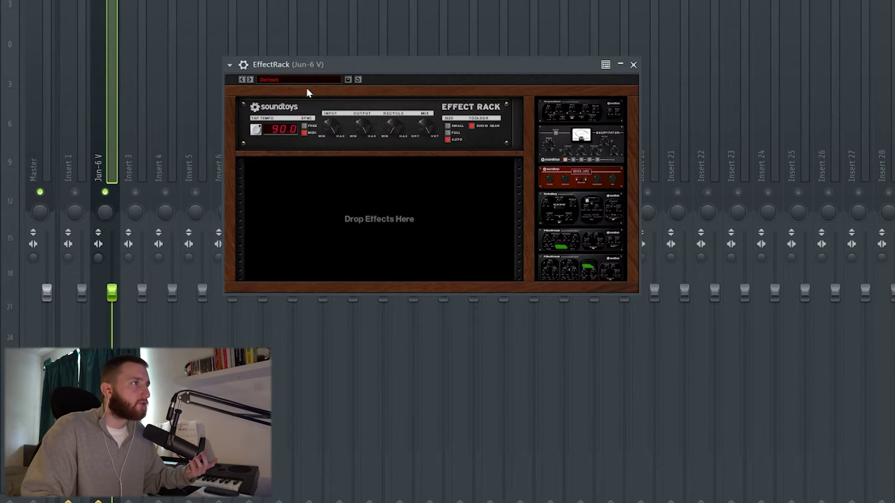
# Step: Load the Analog Delay Bright and Wide preset from the Delays category in EffectRack on the Jun-6 V track
pyautogui.click(305, 81)
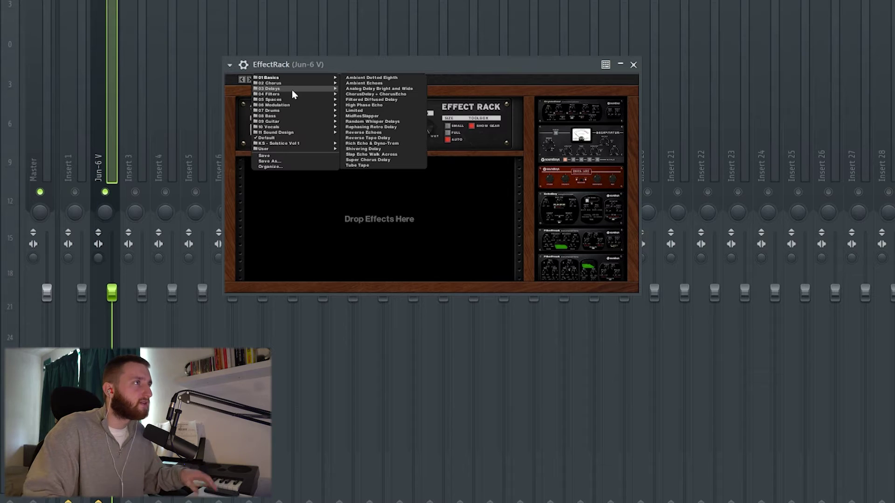
pyautogui.click(363, 88)
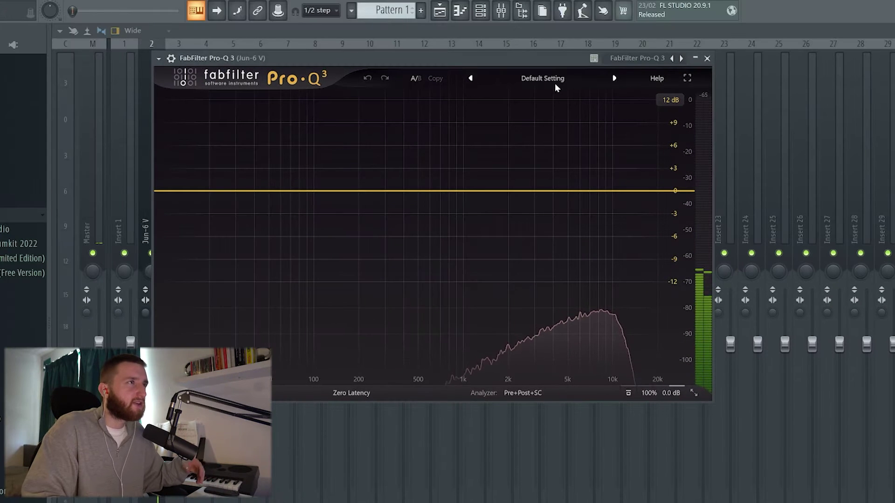
# Step: Load the Band Pass Narrow preset in Pro-Q 3 on the Jun-6 V track and shift its band to a higher frequency
pyautogui.click(554, 85)
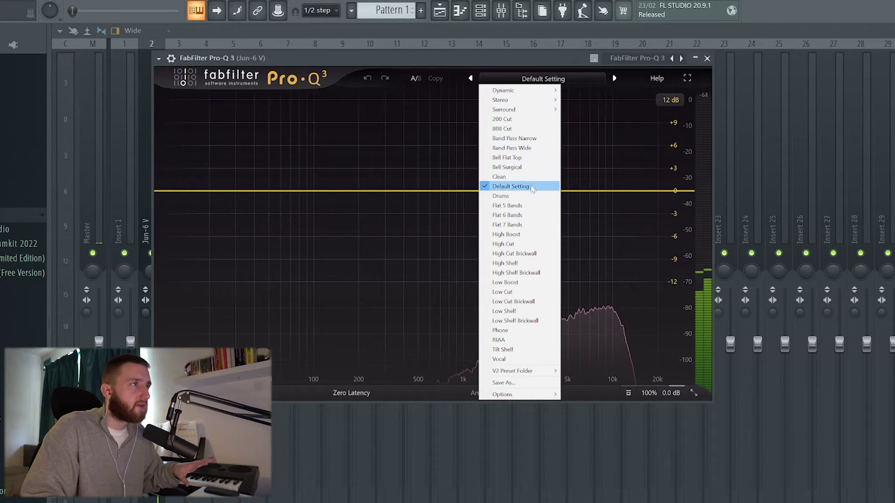
pyautogui.click(526, 139)
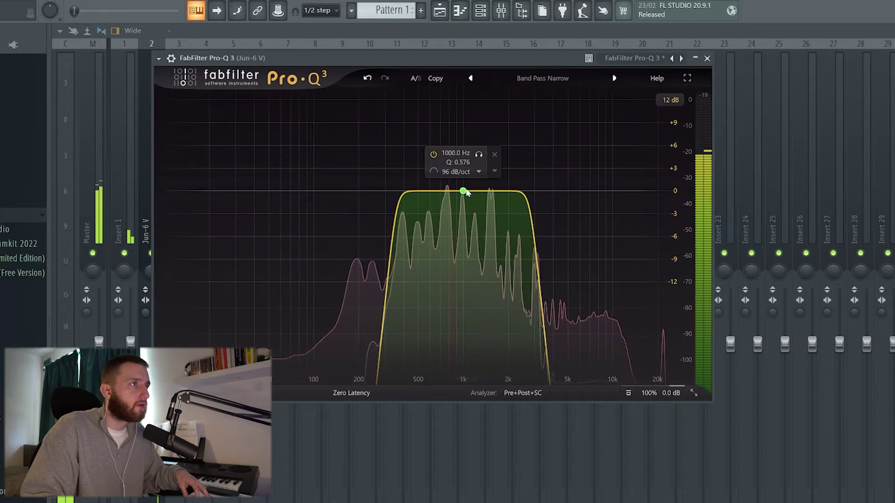
pyautogui.moveTo(463, 196); pyautogui.dragTo(523, 192)
pyautogui.click(707, 58)
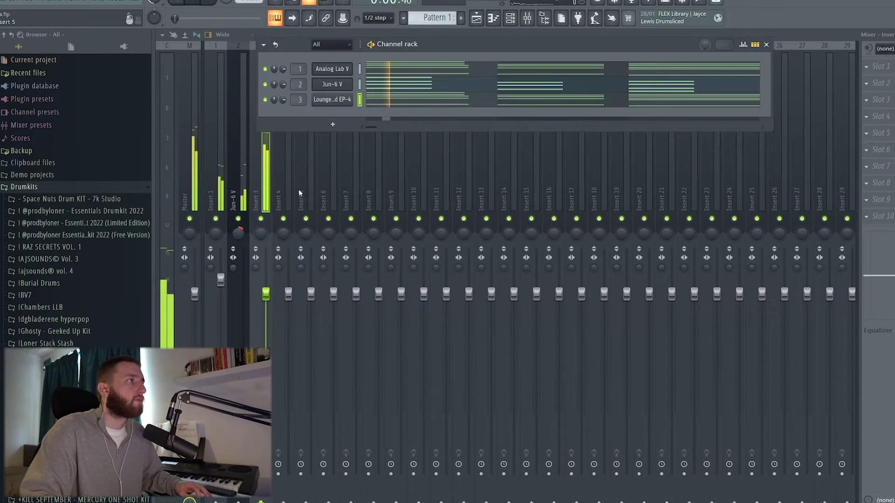
# Step: Load the 808 Cut preset in Pro-Q 3 on Insert 3 and raise its low-cut frequency while soloing the band
pyautogui.click(264, 152)
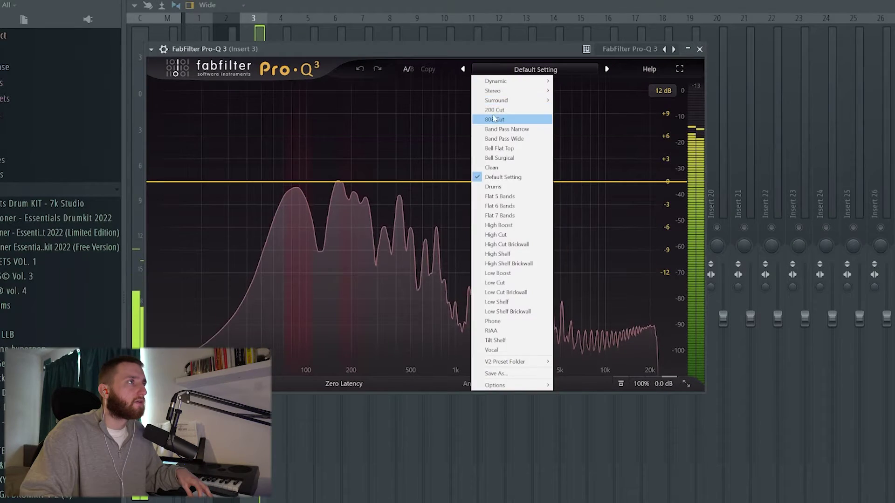
pyautogui.click(495, 114)
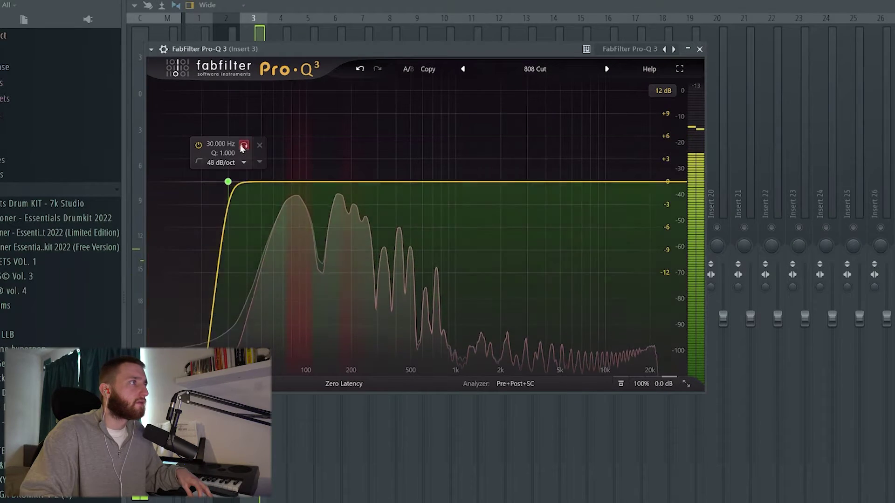
pyautogui.moveTo(248, 150); pyautogui.dragTo(272, 149)
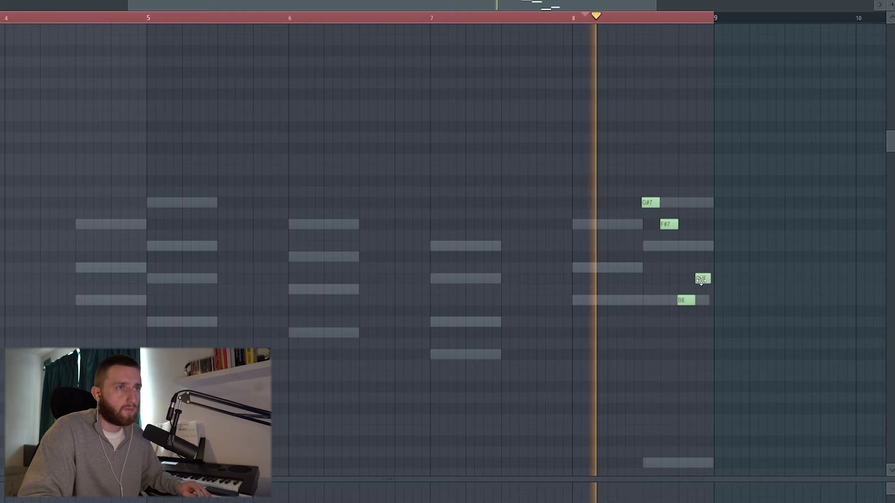
# Step: Adjust the last C#7 note of the short run at the end of bar 8
pyautogui.moveTo(703, 275); pyautogui.dragTo(704, 275)
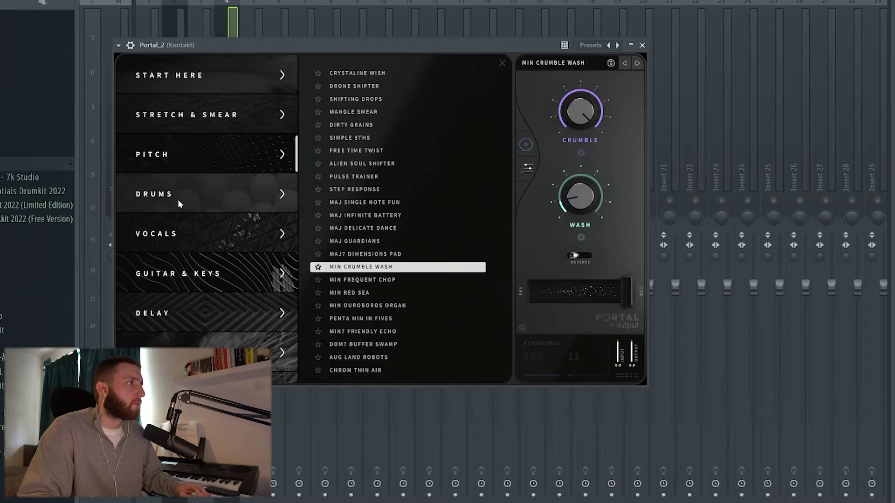
# Step: Load the Vox Pump preset from the Vocals category in Portal on the Kontakt track and check the melody's piano roll
pyautogui.click(189, 225)
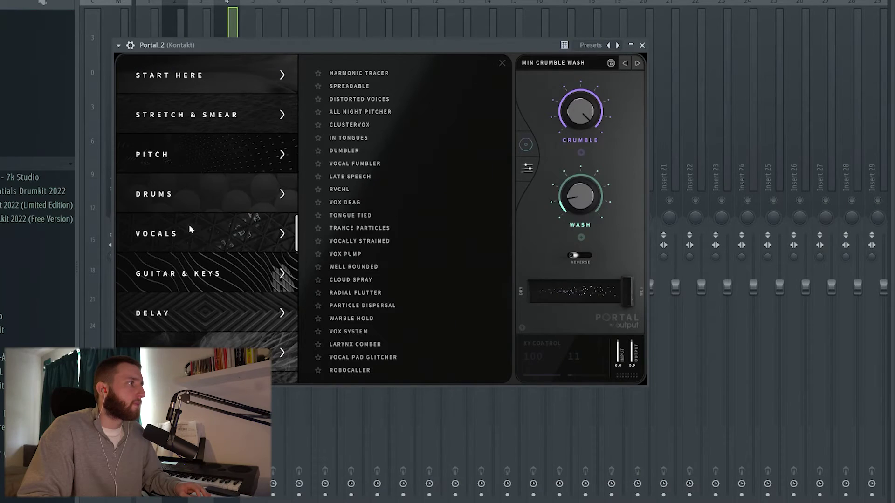
pyautogui.click(402, 254)
pyautogui.press('F7')
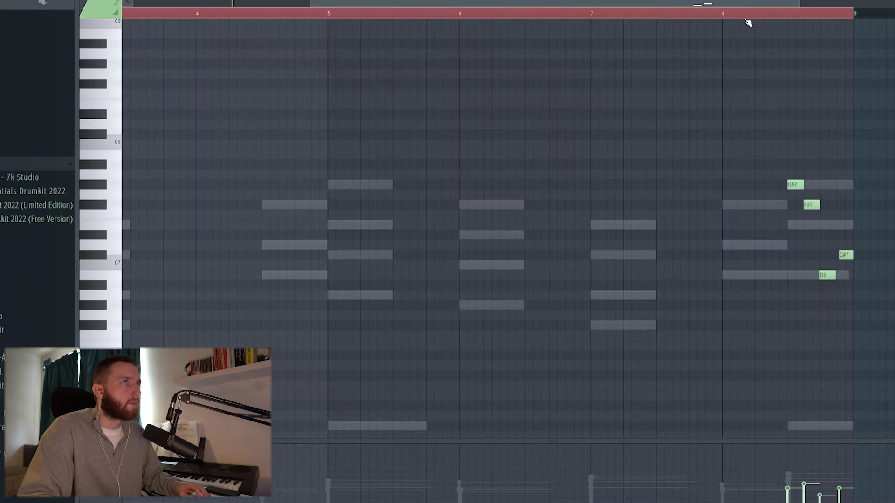
pyautogui.press('F7')
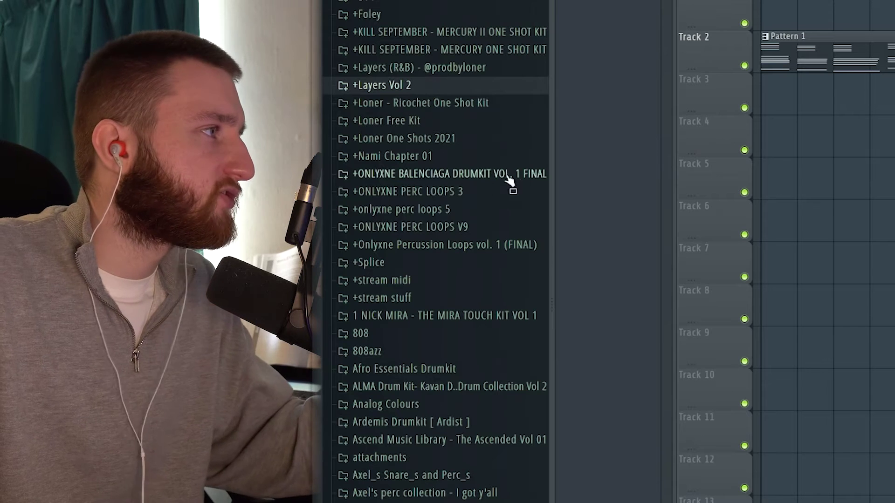
# Step: Add the Texture - Da Birdz sample on Track 3 and shorten its clip to end at bar 9 with Pattern 1
pyautogui.scroll(-5, 482, 294)
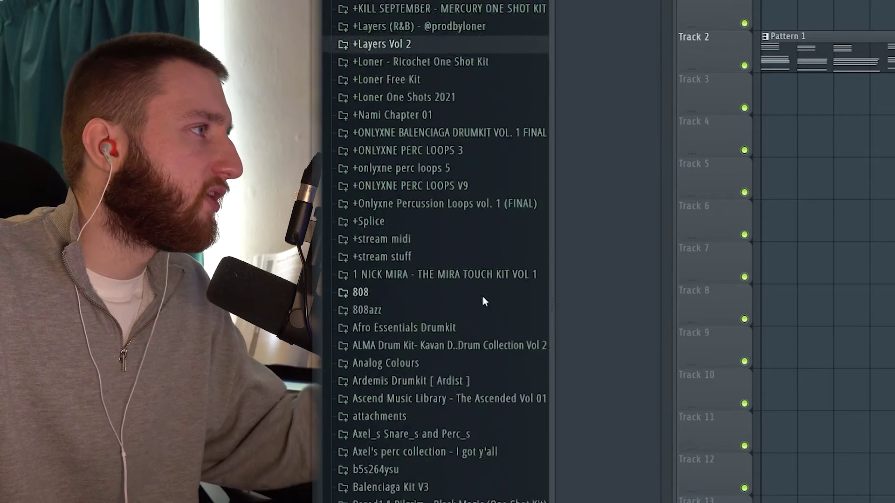
pyautogui.scroll(-3, 487, 277)
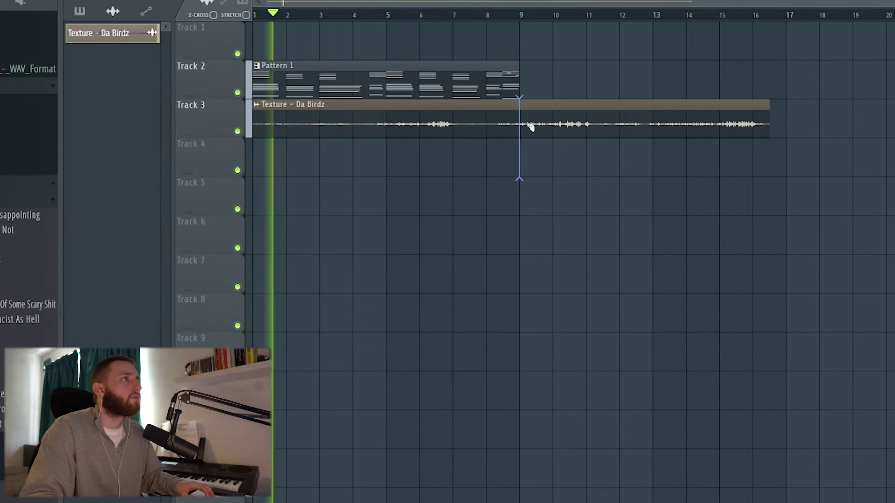
pyautogui.hotkey('ctrl', 'z')
# Step: Route the Texture - Da Birdz audio clip to mixer track 6, and select Insert 3 in the mixer
pyautogui.doubleClick(491, 120)
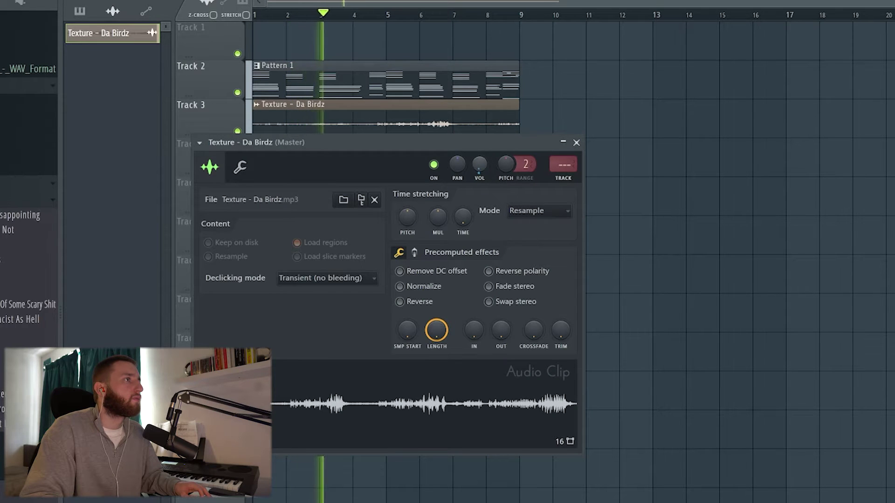
pyautogui.click(564, 178)
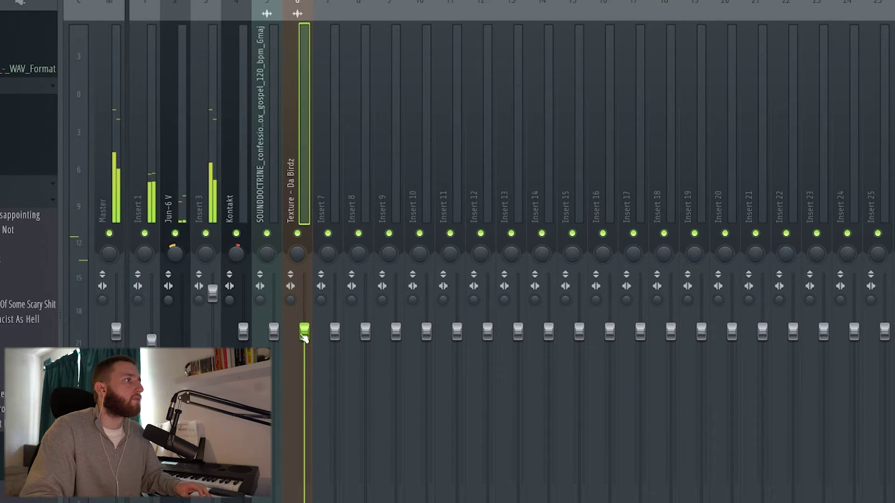
pyautogui.click(212, 145)
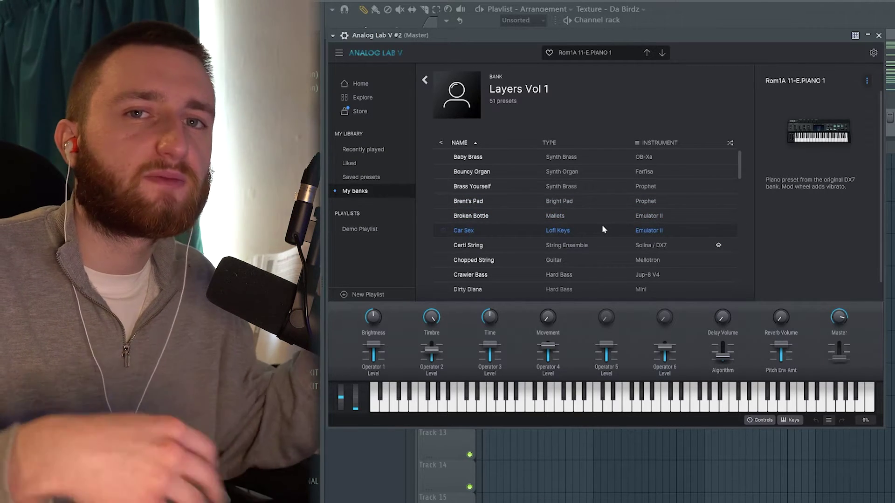
# Step: Add a G#6 note filling about three quarters of bar 5 in the Analog Lab V #2 melody
pyautogui.scroll(-1, 604, 222)
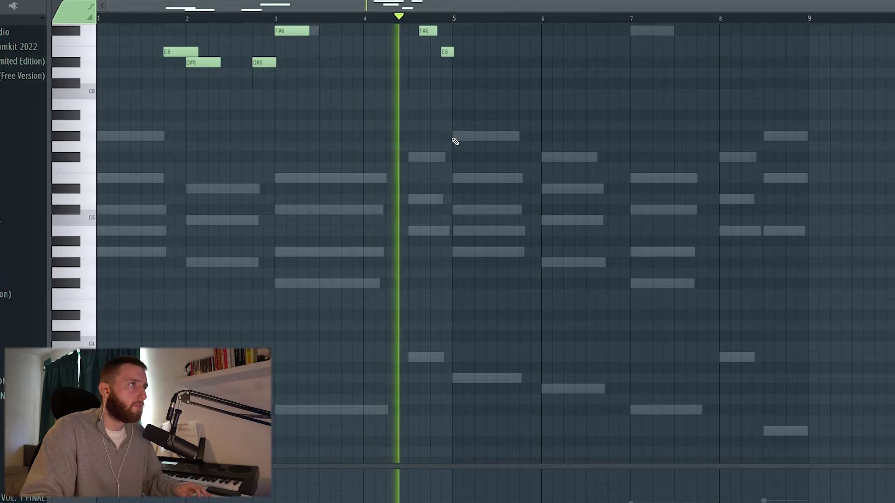
pyautogui.moveTo(467, 167); pyautogui.dragTo(519, 169)
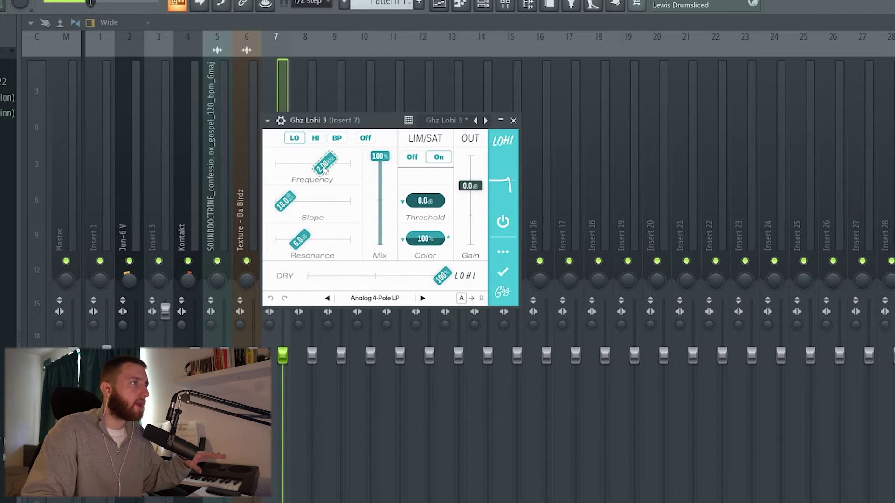
# Step: Close the Ghz Lohi 3 filter on Insert 7
pyautogui.click(514, 121)
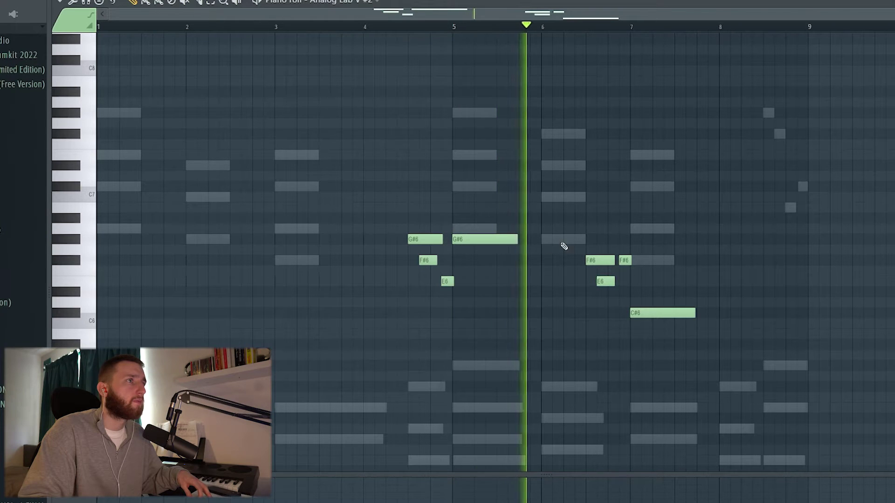
# Step: Replace the F#6 note in the middle of bar 6 with a short G#6 note and replay from bar 6
pyautogui.click(592, 201)
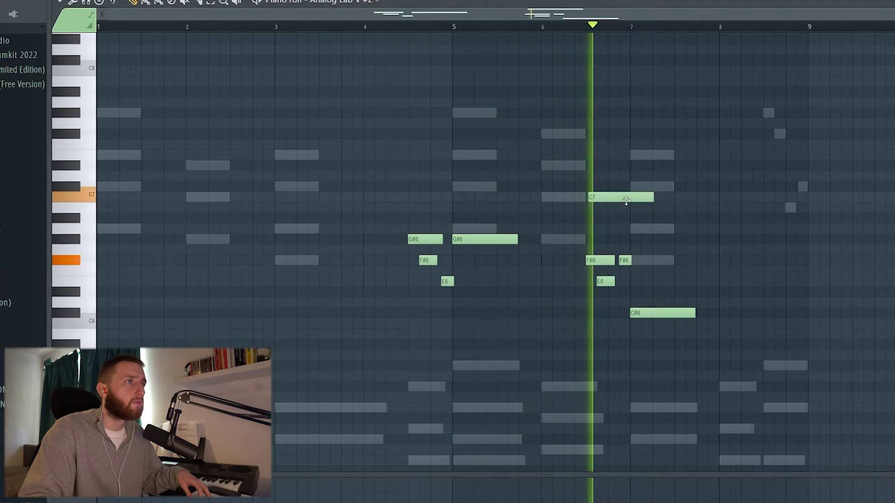
pyautogui.moveTo(651, 198)
pyautogui.mouseDown()
pyautogui.moveTo(606, 204)
pyautogui.moveTo(596, 240)
pyautogui.mouseUp()
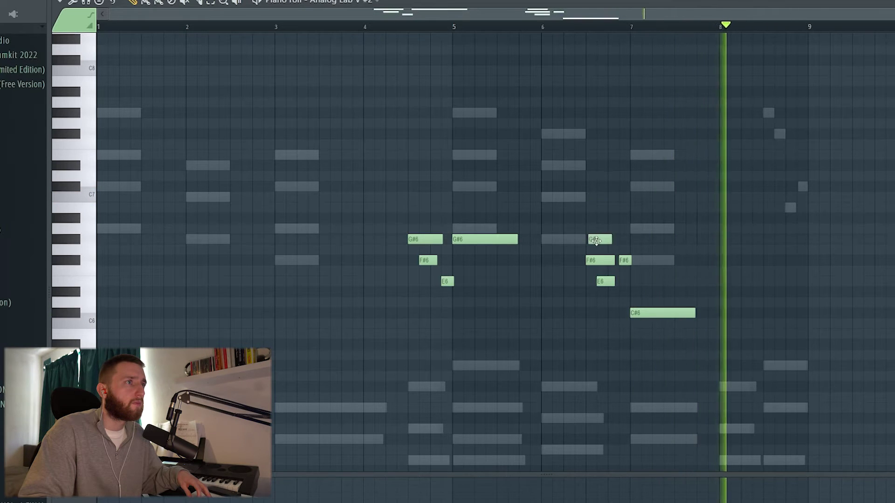
pyautogui.rightClick(595, 260)
pyautogui.click(565, 26)
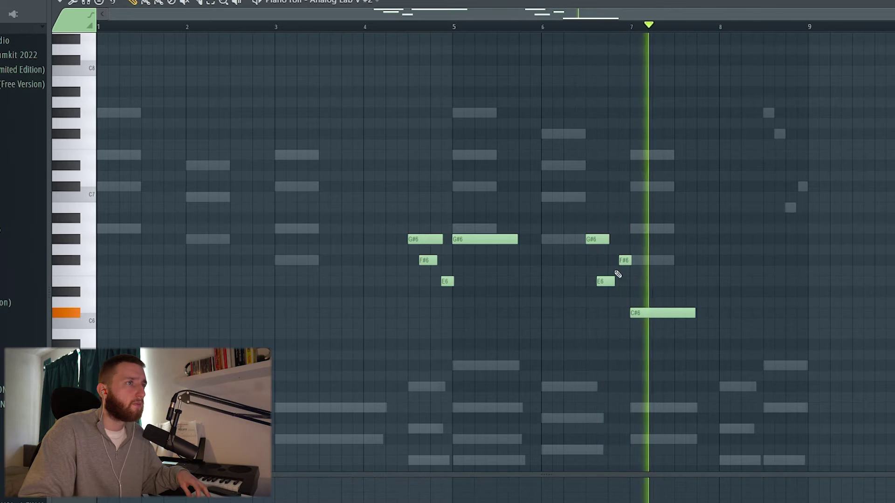
# Step: Add an E6 note at the start of bar 8 and lengthen it to about half a bar
pyautogui.click(727, 283)
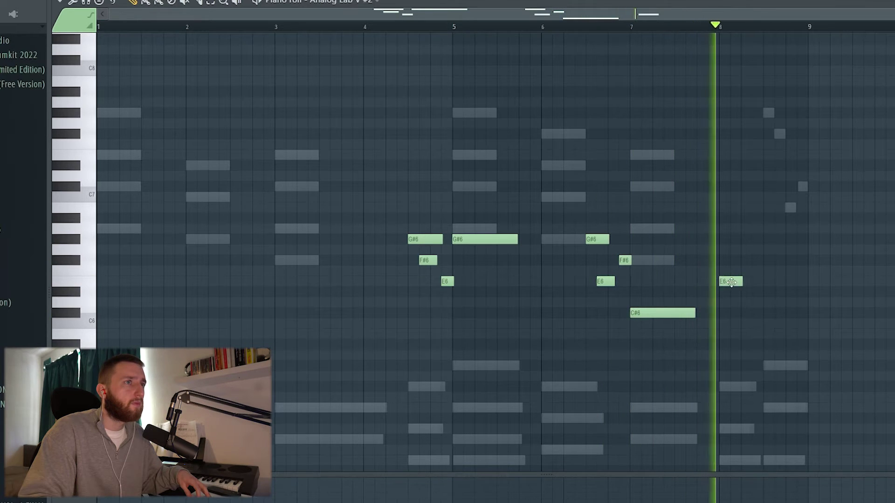
pyautogui.moveTo(741, 283); pyautogui.dragTo(765, 283)
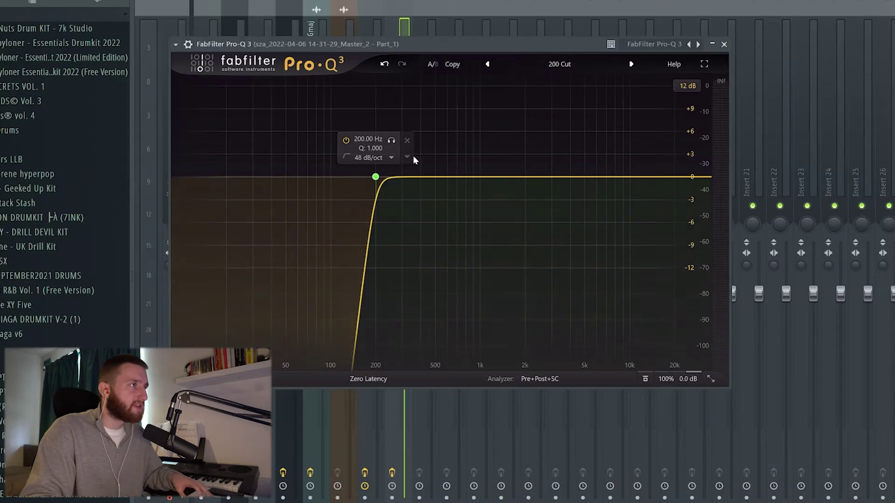
# Step: Lower the 200 Cut filter's frequency on the sza Part_1 track and set the reversed clip's declicking mode to Generic (bleeding)
pyautogui.moveTo(391, 140); pyautogui.dragTo(352, 139)
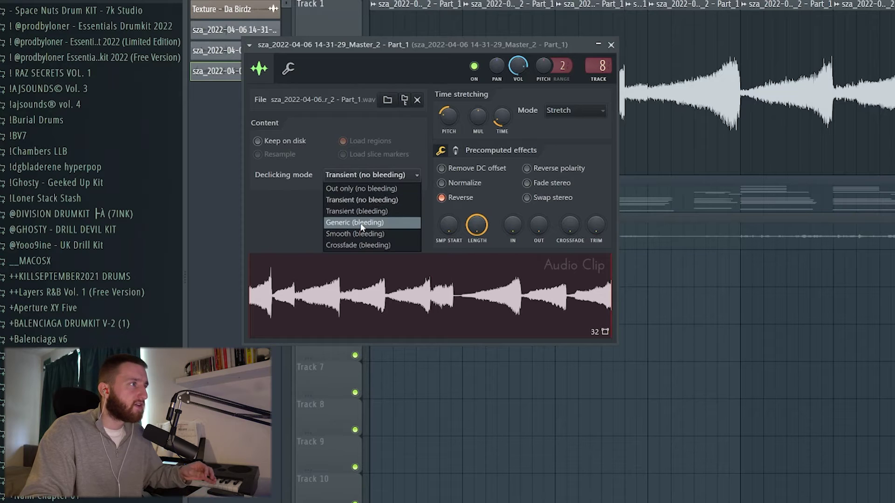
pyautogui.click(362, 223)
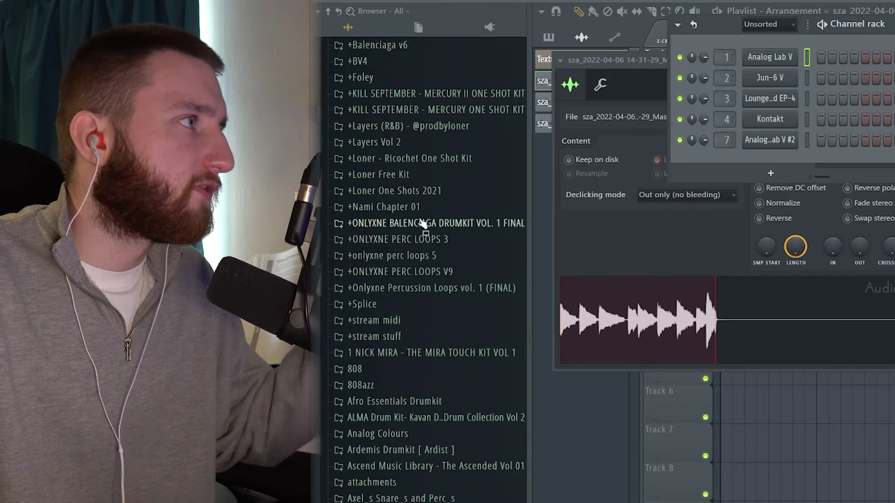
# Step: Load NAMI_Snap Duck from the +Nami Chapter 01 kit and place its snap hits across Pattern 2
pyautogui.click(382, 206)
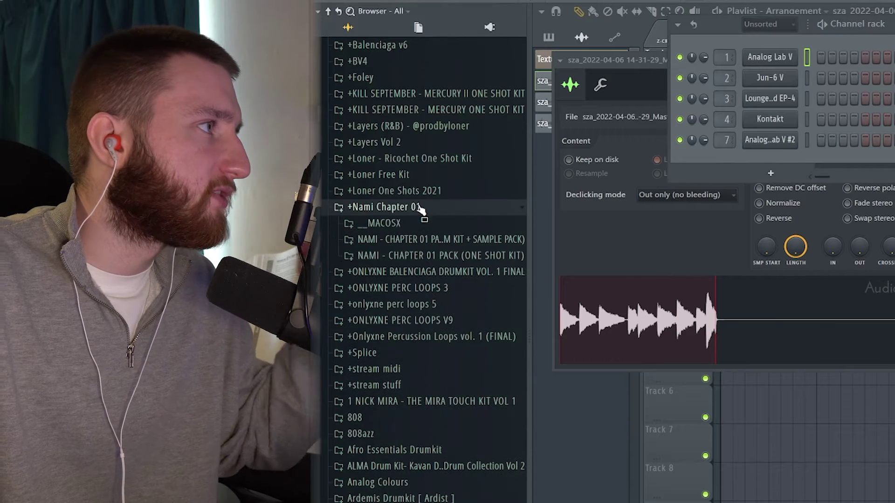
pyautogui.click(425, 240)
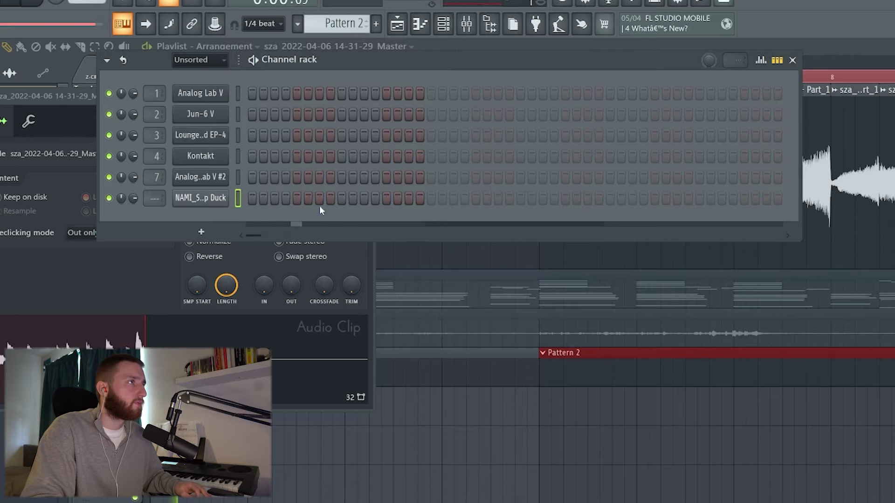
pyautogui.click(524, 199)
pyautogui.scroll(-4, 522, 233)
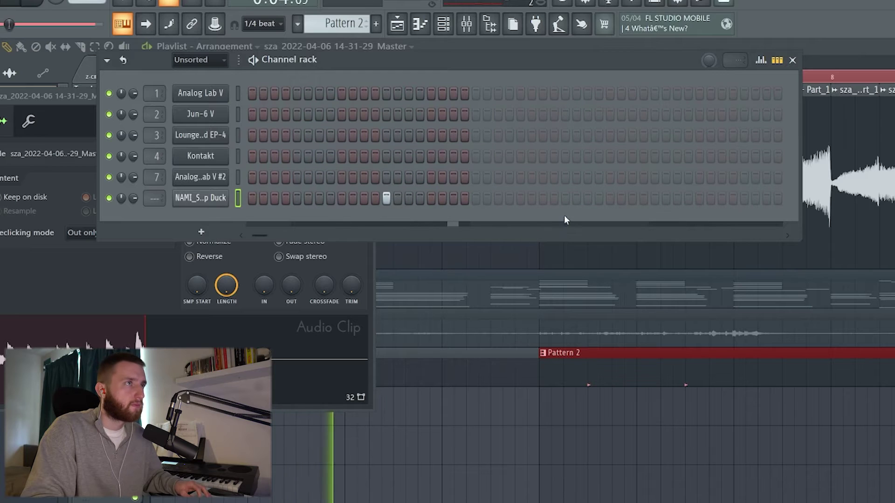
pyautogui.scroll(5, 567, 217)
pyautogui.scroll(-5, 569, 215)
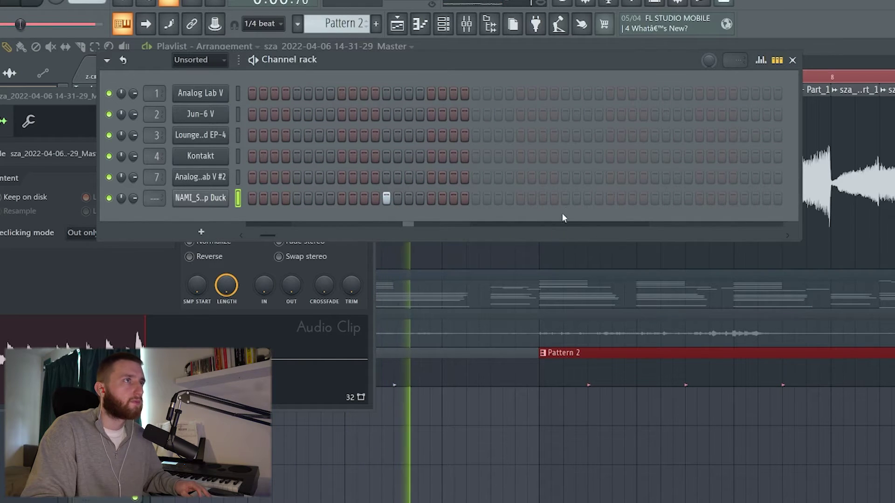
pyautogui.click(563, 199)
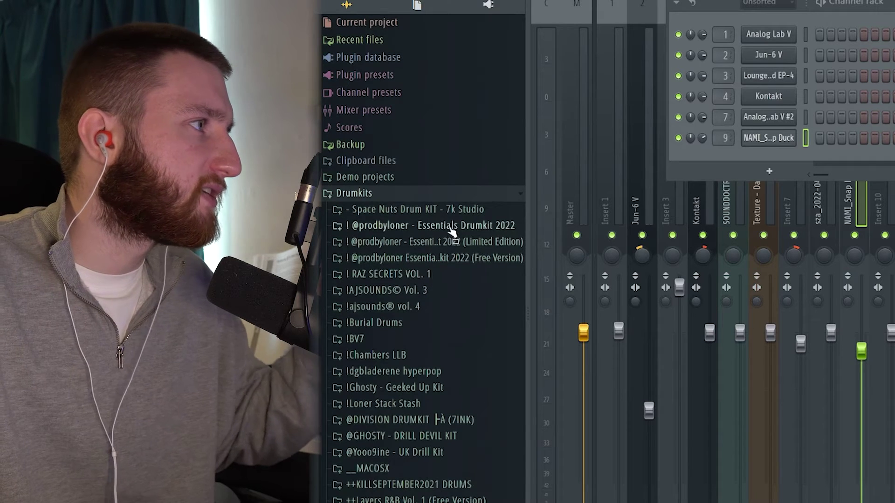
# Step: Audition the Bass samples in the Essentials Drumkit 2022 and load Bass 6 into the channel rack
pyautogui.click(452, 227)
pyautogui.click(435, 243)
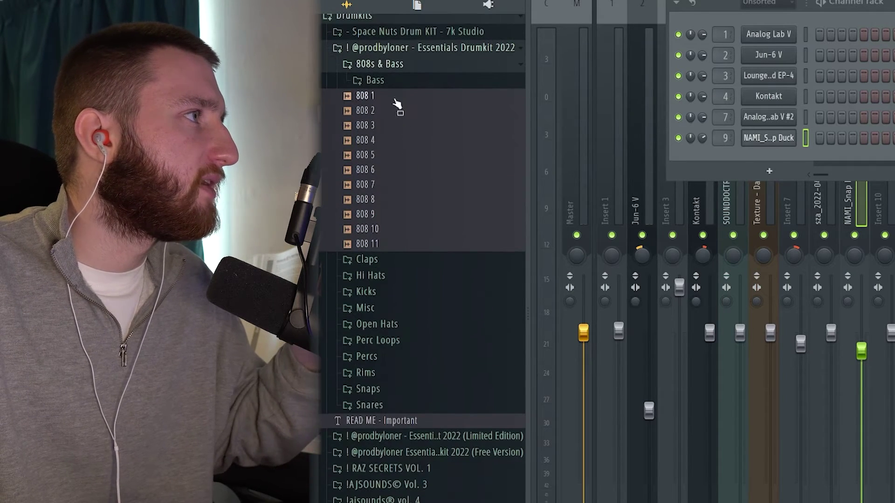
pyautogui.click(389, 83)
pyautogui.click(399, 170)
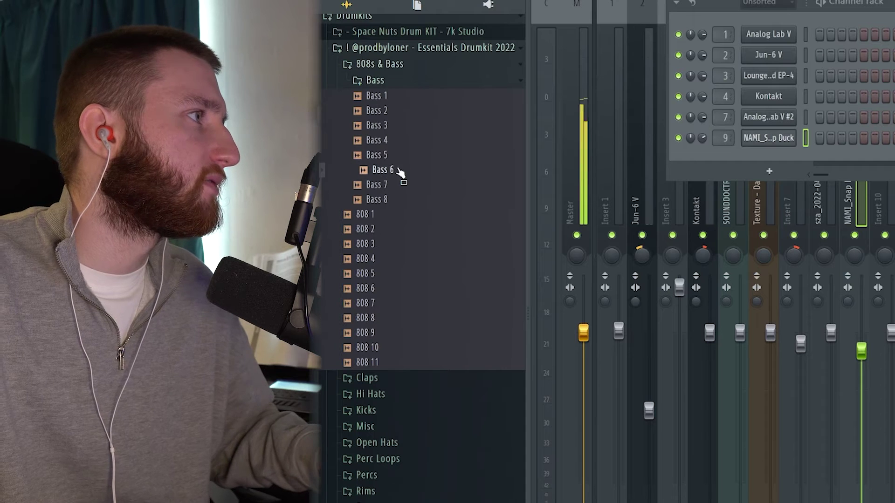
pyautogui.click(392, 155)
pyautogui.click(416, 199)
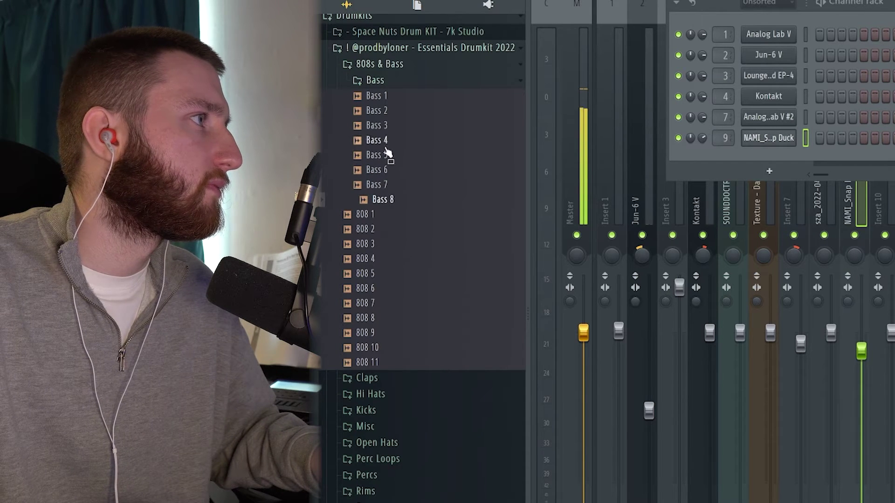
pyautogui.moveTo(396, 142); pyautogui.dragTo(743, 164)
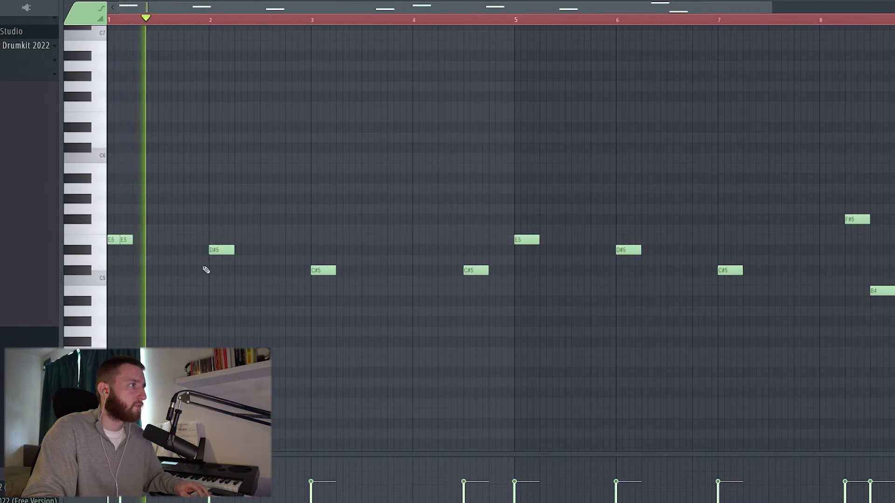
# Step: Add a short E5 bass note just before bar 2 and split the D#5 at bar 2 into two short notes
pyautogui.click(201, 239)
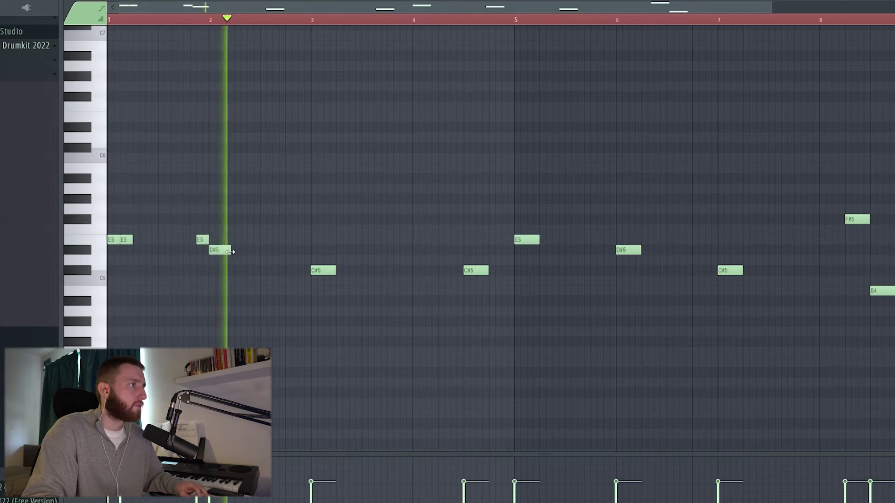
pyautogui.moveTo(234, 250); pyautogui.dragTo(222, 251)
pyautogui.click(228, 250)
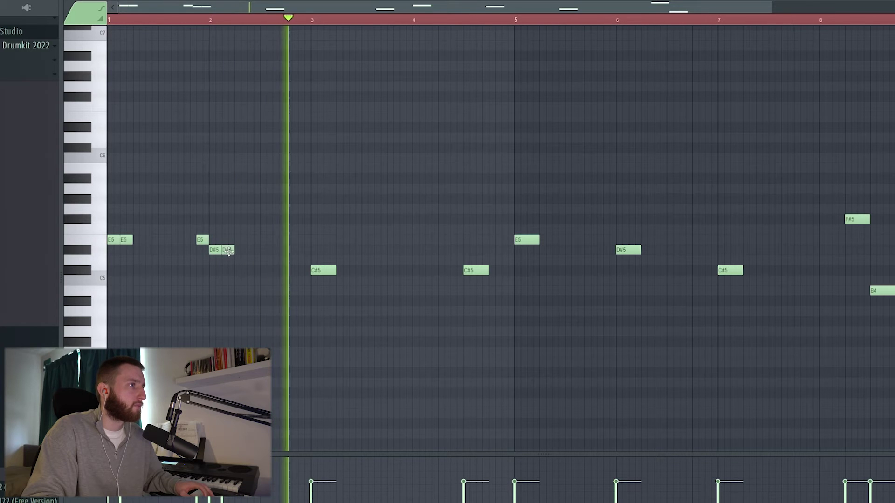
# Step: Split the remaining bass notes from bar 3 to bar 8 into pairs of short notes with short lead-in notes
pyautogui.moveTo(335, 271); pyautogui.dragTo(322, 271)
pyautogui.click(329, 270)
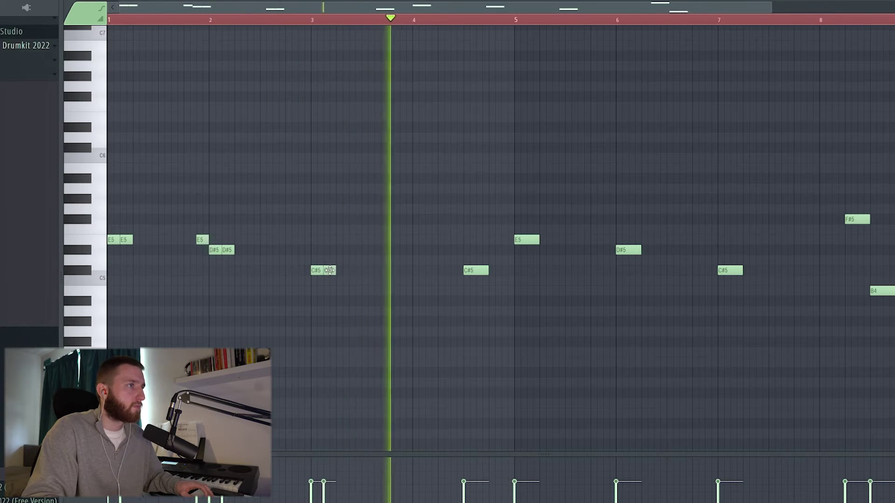
pyautogui.click(452, 271)
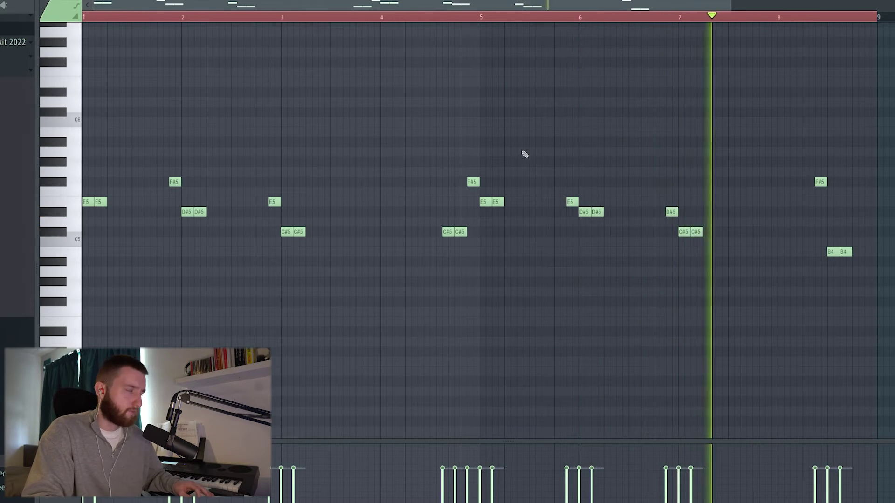
pyautogui.scroll(-1, 541, 115)
pyautogui.scroll(1, 540, 115)
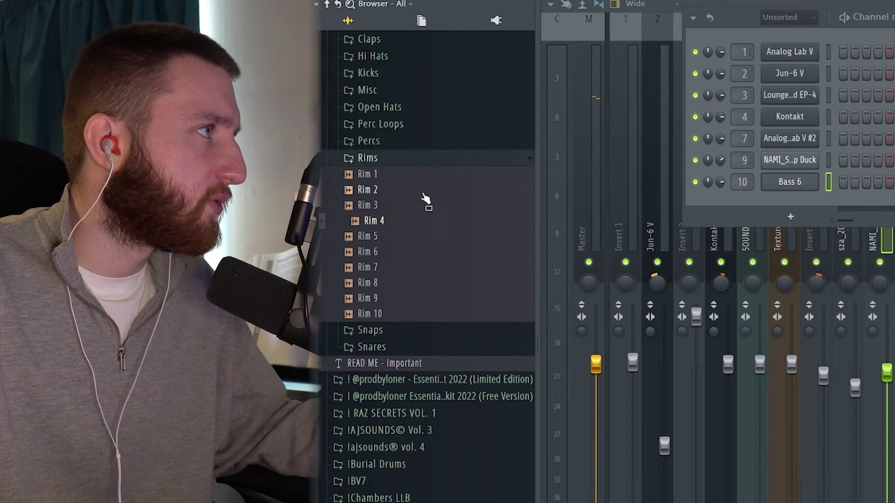
# Step: Audition the Rims samples of the Essentials Drumkit 2022 and load Rim 8 as a new channel
pyautogui.scroll(-3, 411, 187)
pyautogui.click(376, 190)
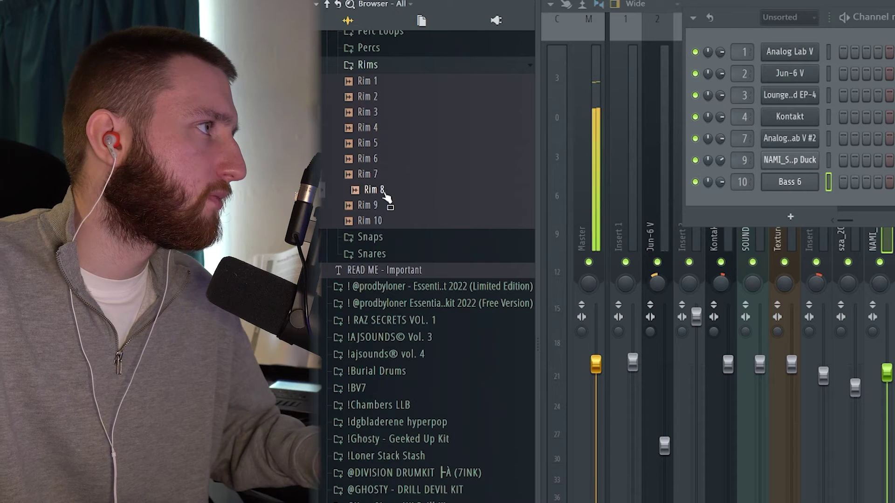
pyautogui.click(375, 175)
pyautogui.moveTo(368, 190); pyautogui.dragTo(810, 206)
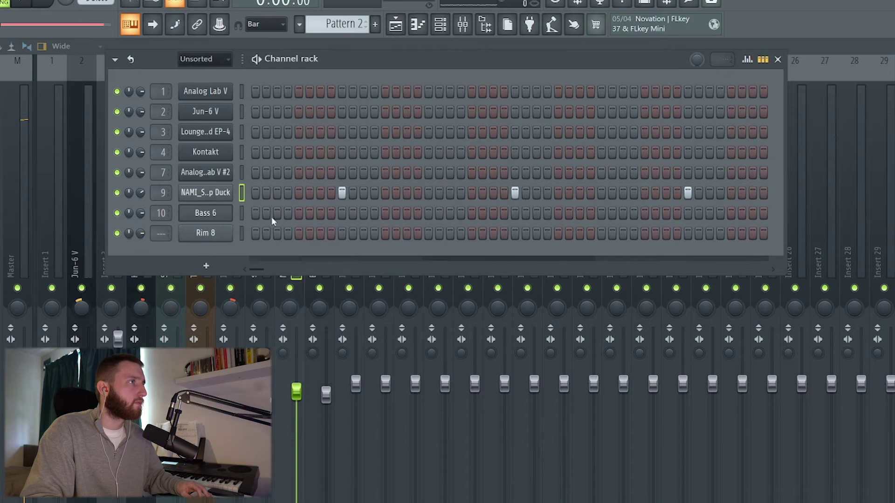
# Step: Copy the NAMI_Snap Duck steps onto the Rim 8 channel and check the snap's sampler settings during playback
pyautogui.rightClick(197, 233)
pyautogui.click(378, 256)
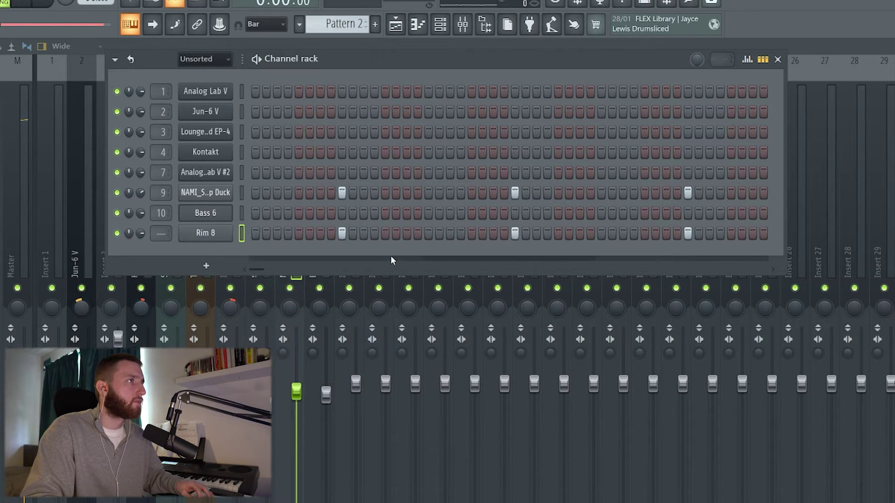
pyautogui.press('space')
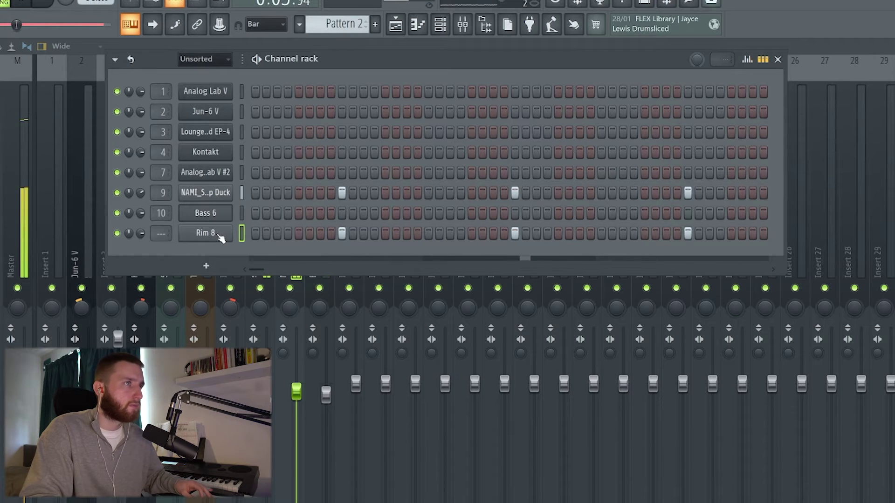
pyautogui.click(218, 197)
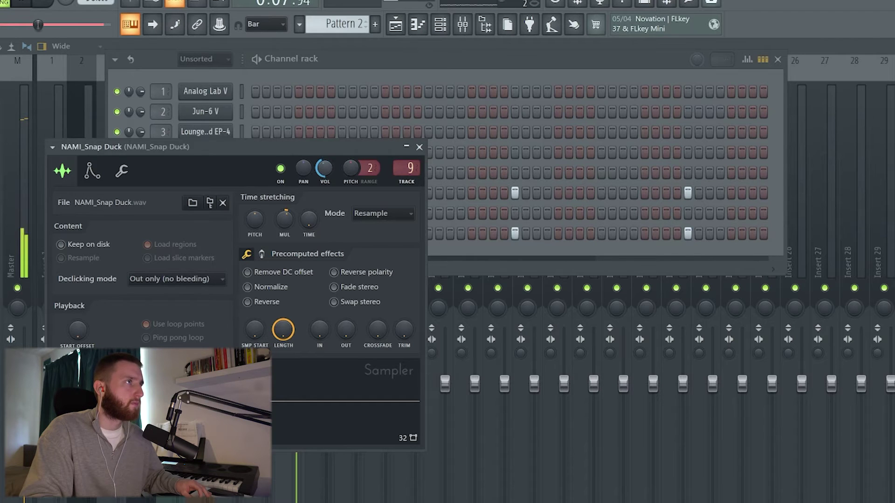
pyautogui.click(464, 28)
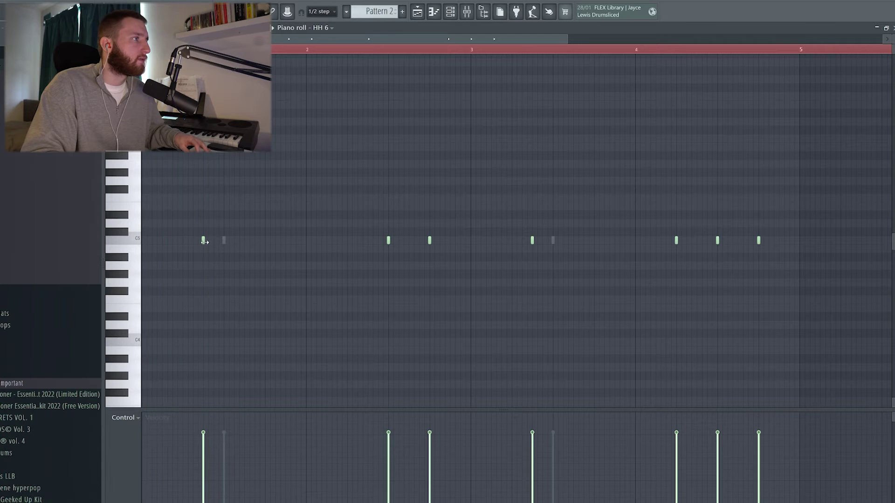
# Step: Chop HH 6 notes into rolls, ramping velocities up in bar 1 and down in bar 2, and replace the next single hit with a roll
pyautogui.hotkey('alt', 'u')
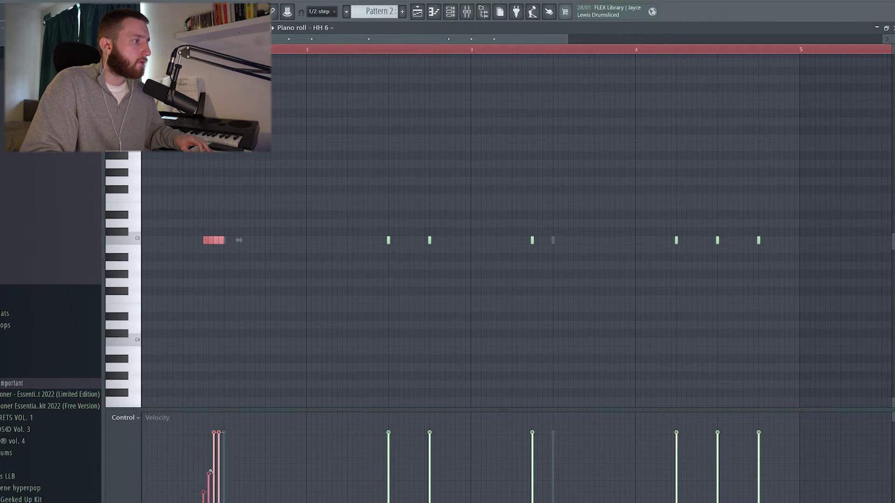
pyautogui.press('space')
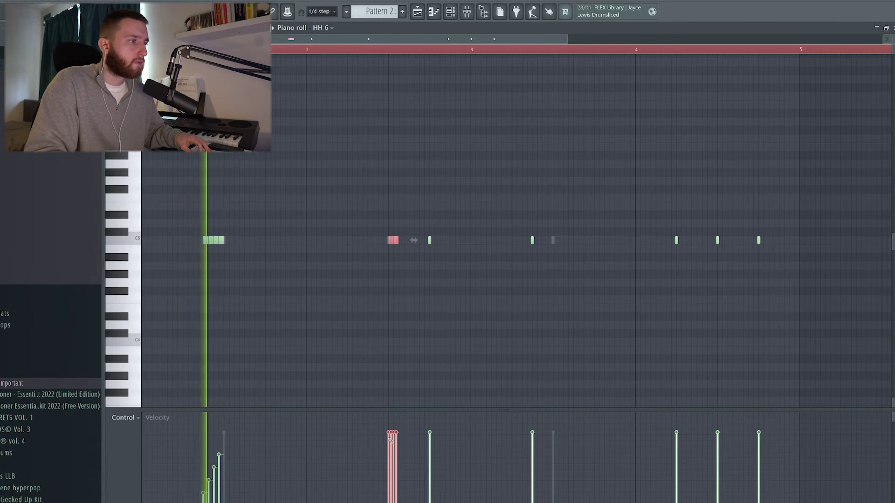
pyautogui.moveTo(388, 440); pyautogui.dragTo(400, 480)
pyautogui.keyDown('ctrl'); pyautogui.click(464, 263); pyautogui.keyUp('ctrl')
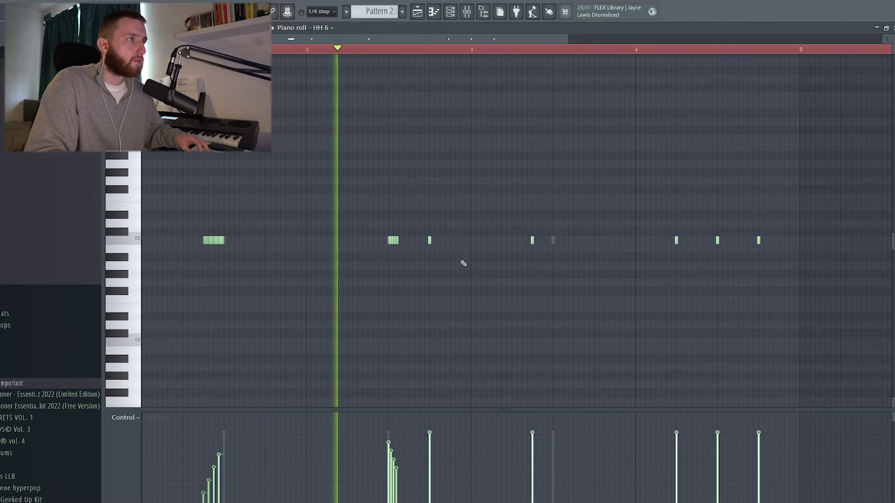
pyautogui.rightClick(429, 240)
pyautogui.moveTo(415, 243); pyautogui.dragTo(348, 231)
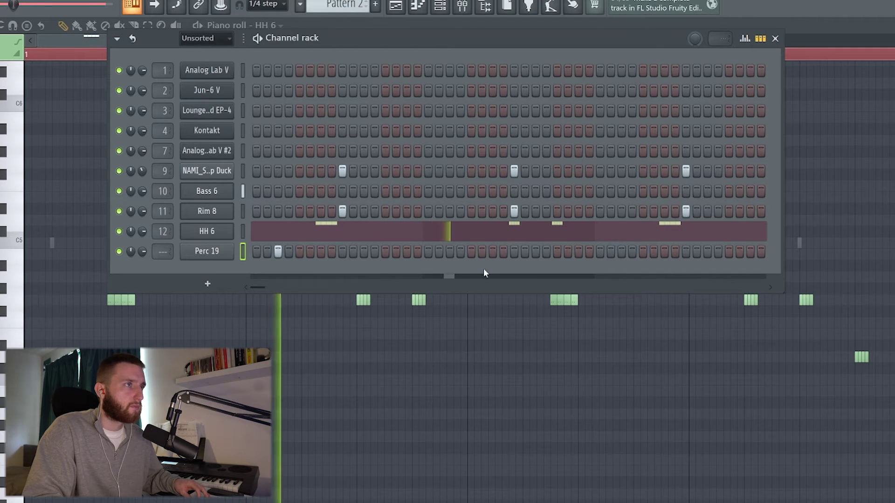
# Step: Add a Perc 19 hit on step 23 and remove several HH 17 hits to leave gaps while Pattern 2 plays
pyautogui.click(493, 252)
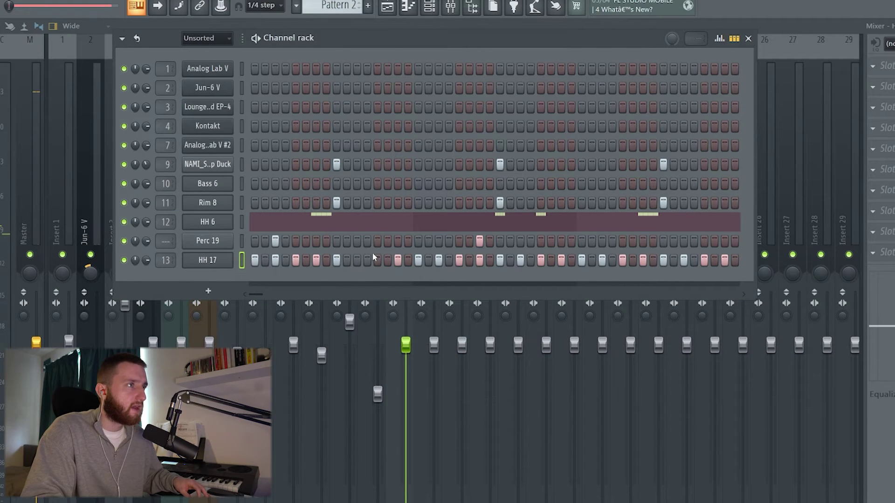
pyautogui.press('space')
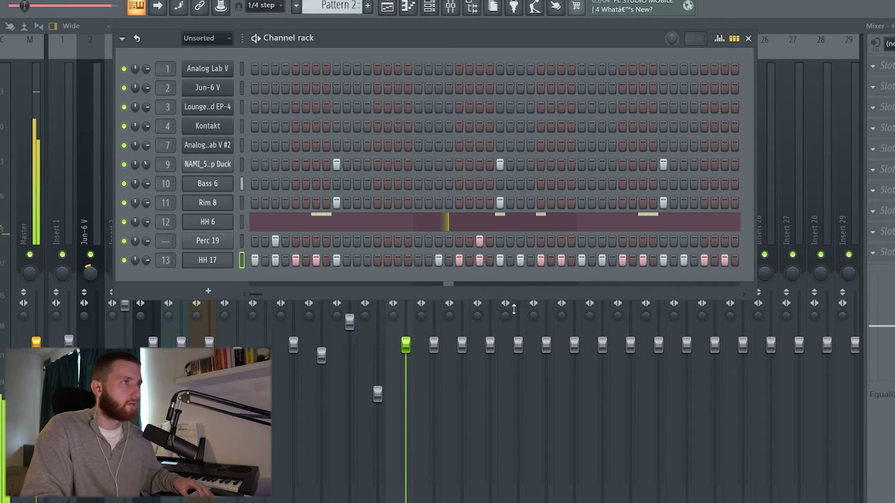
pyautogui.hscroll(3, 505, 296)
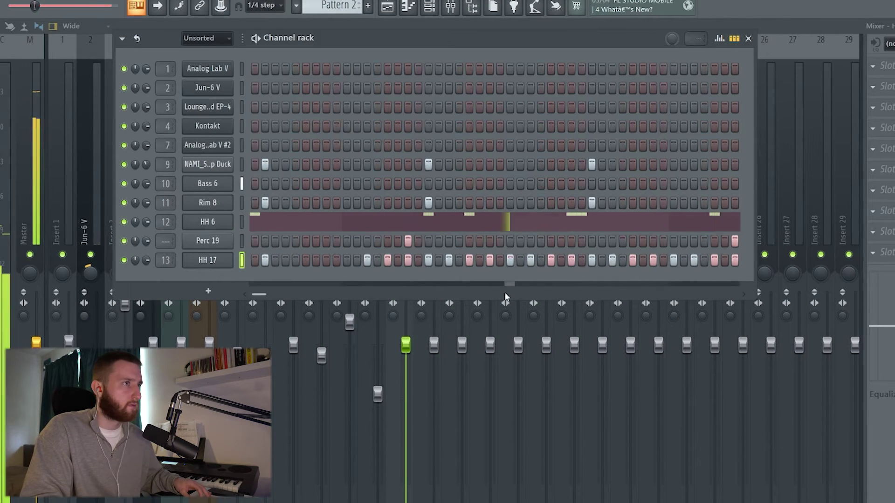
pyautogui.click(673, 260)
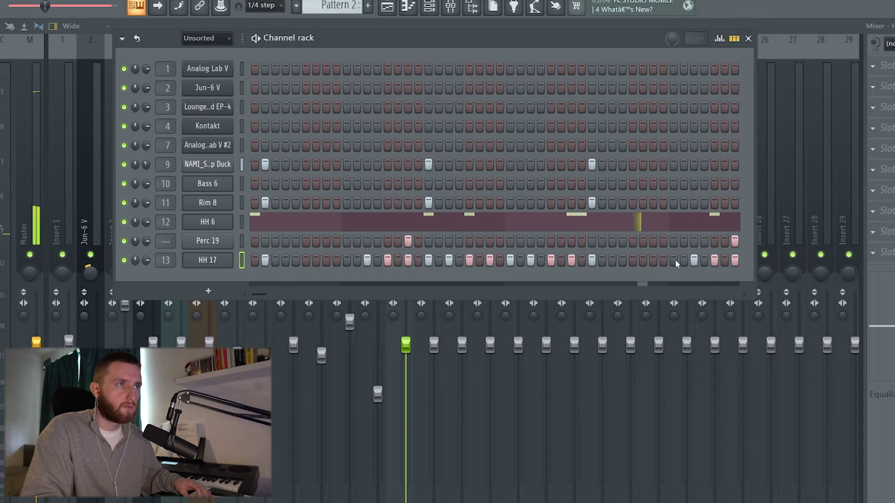
pyautogui.hscroll(5, 620, 296)
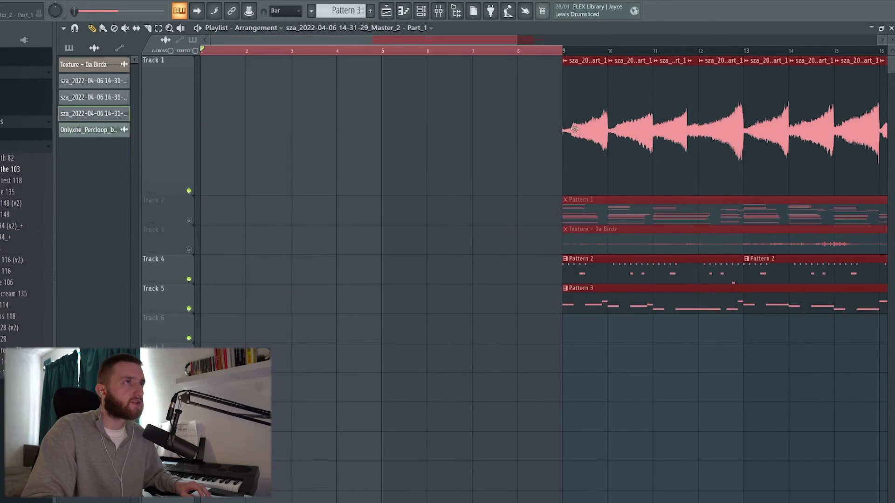
# Step: Place the forward sza Master_2 clip at bar 1 of Track 1 and duplicate the bar 9 to 17 clips to bar 17
pyautogui.click(481, 134)
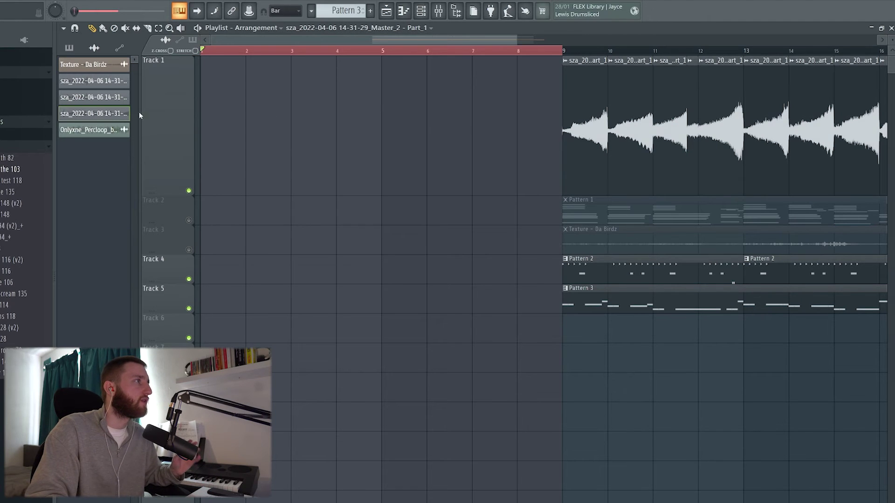
pyautogui.moveTo(108, 98); pyautogui.dragTo(204, 321)
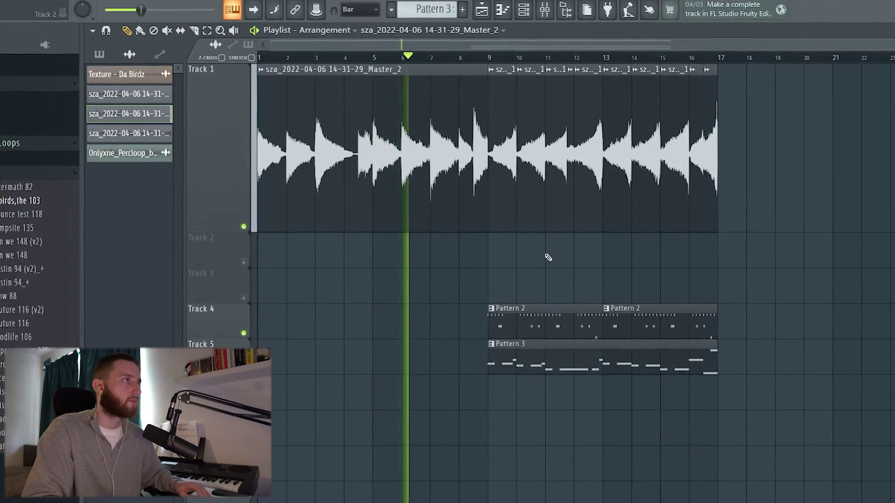
pyautogui.moveTo(847, 410); pyautogui.dragTo(706, 97)
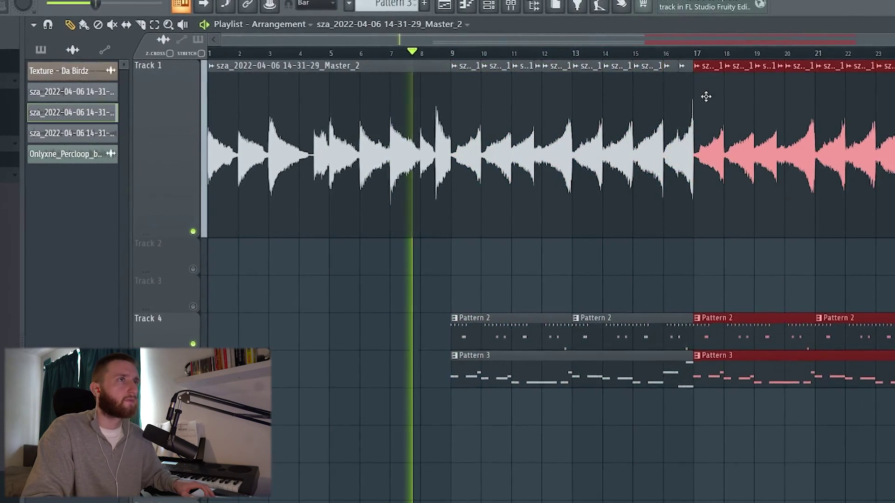
pyautogui.click(748, 268)
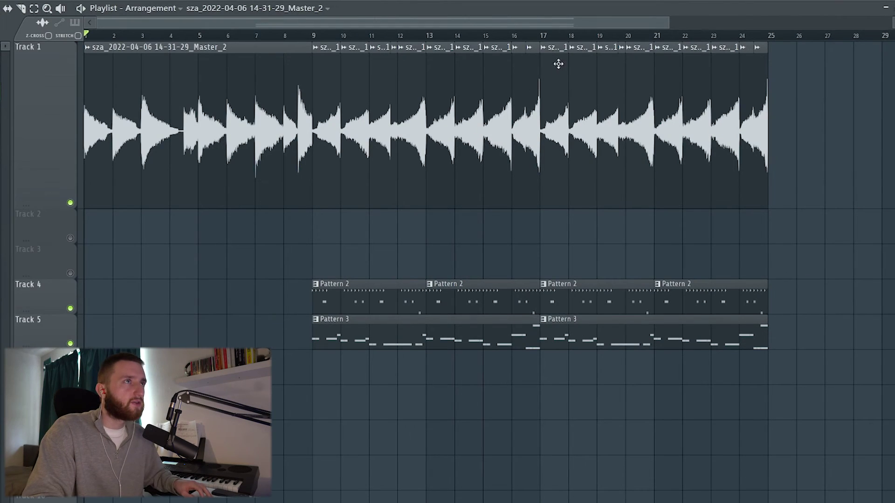
# Step: Consolidate the Track 1 clips from bars 17 to 25 and apply a 200 Hz low cut and ValhallaVintageVerb at 100% mix
pyautogui.moveTo(543, 44); pyautogui.dragTo(757, 50)
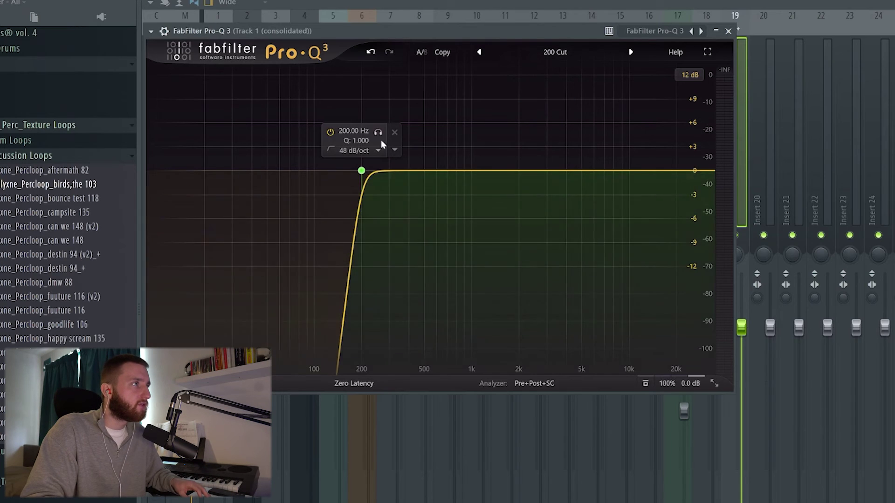
pyautogui.moveTo(381, 140); pyautogui.dragTo(462, 134)
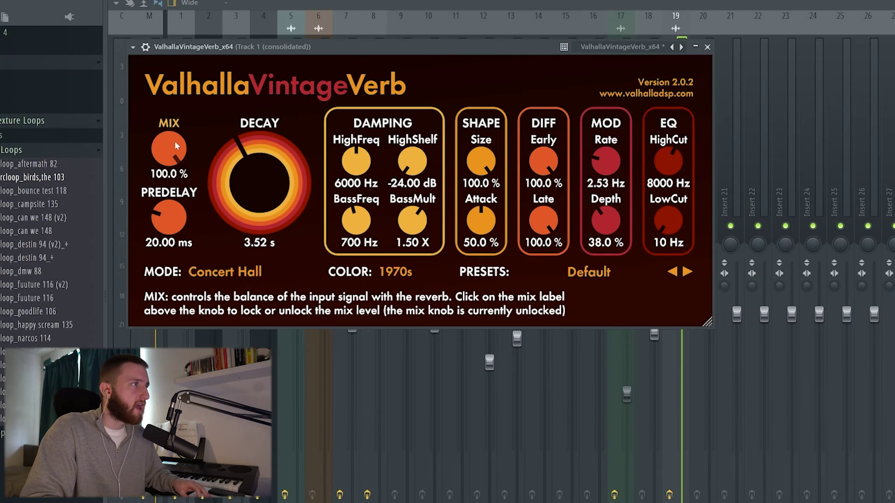
pyautogui.moveTo(176, 145); pyautogui.dragTo(695, 243)
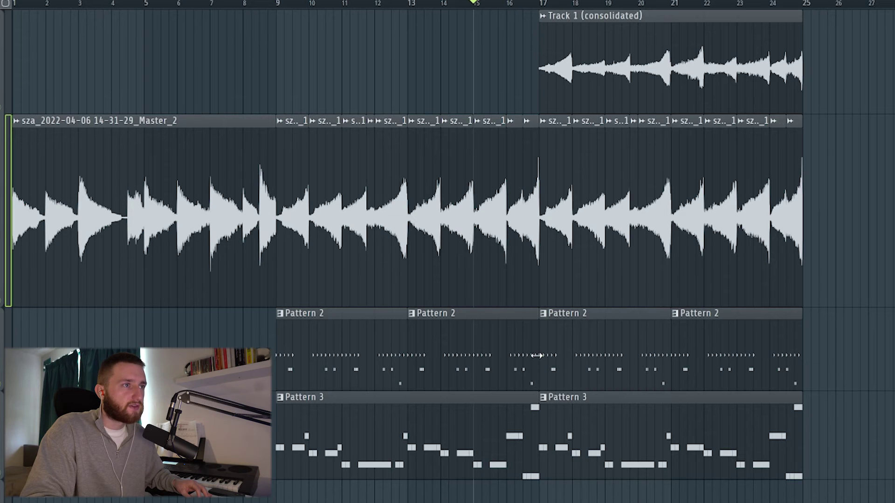